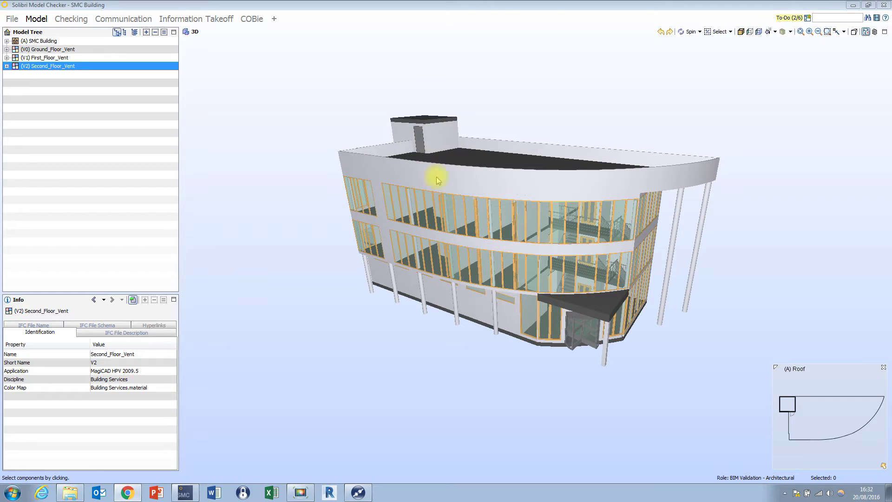
# - Dock an empty Selection Basket view on the right and widen the 3D view beside it
pyautogui.click(807, 18)
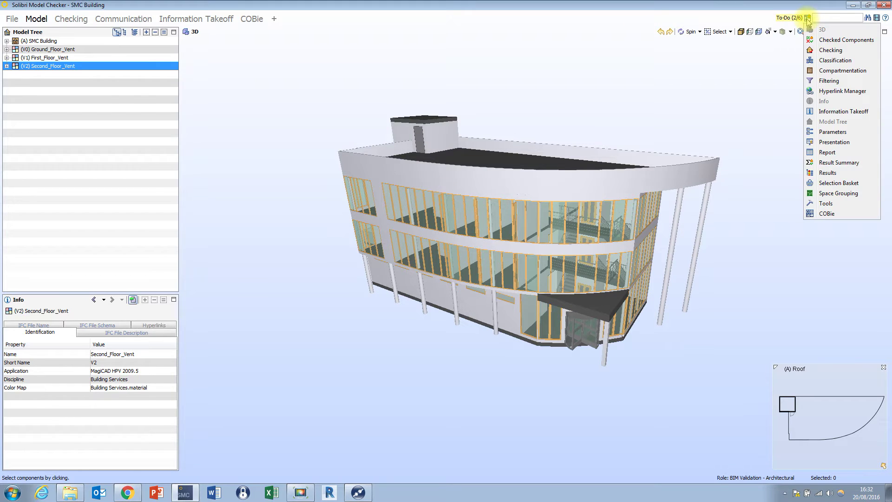
pyautogui.click(821, 184)
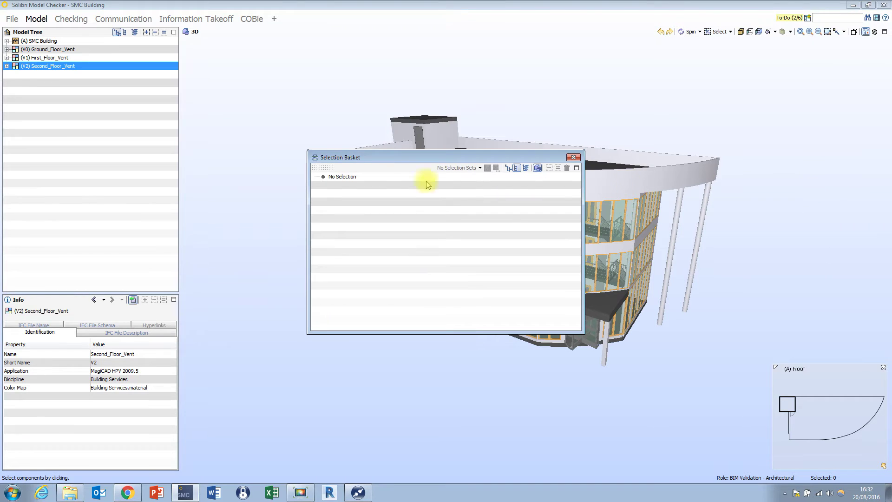
pyautogui.moveTo(327, 170); pyautogui.dragTo(707, 185)
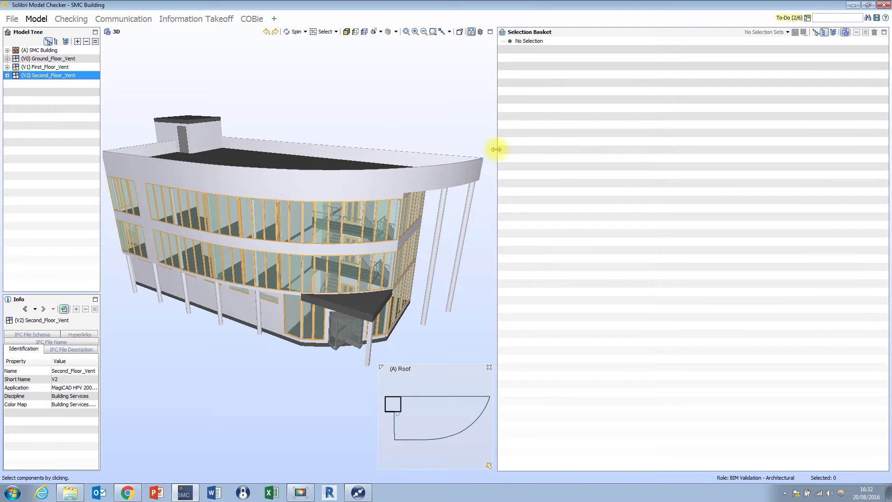
pyautogui.moveTo(496, 149); pyautogui.dragTo(747, 154)
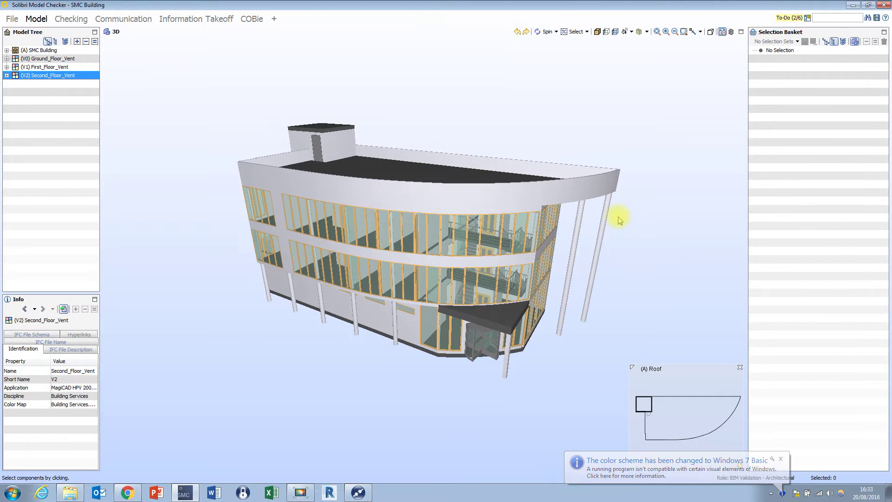
# - Select a column, then the roof-edge wall segment, and add the front column
pyautogui.click(578, 225)
pyautogui.scroll(4, 609, 235)
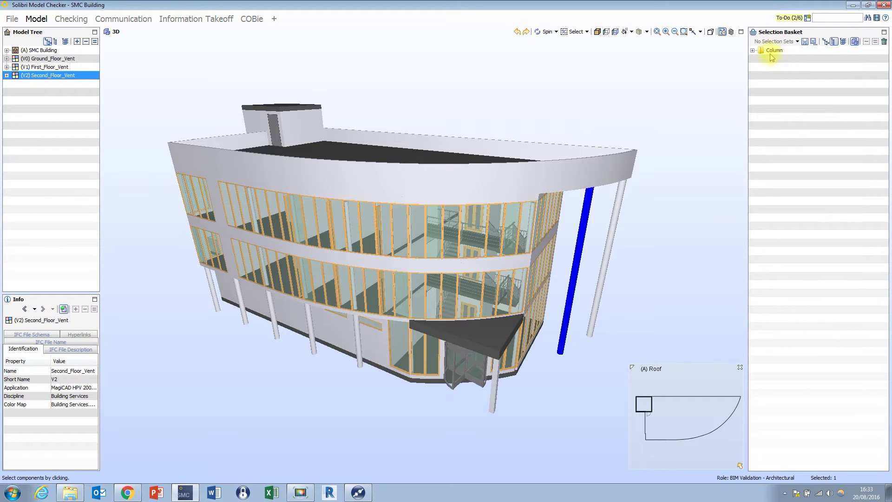
pyautogui.click(590, 168)
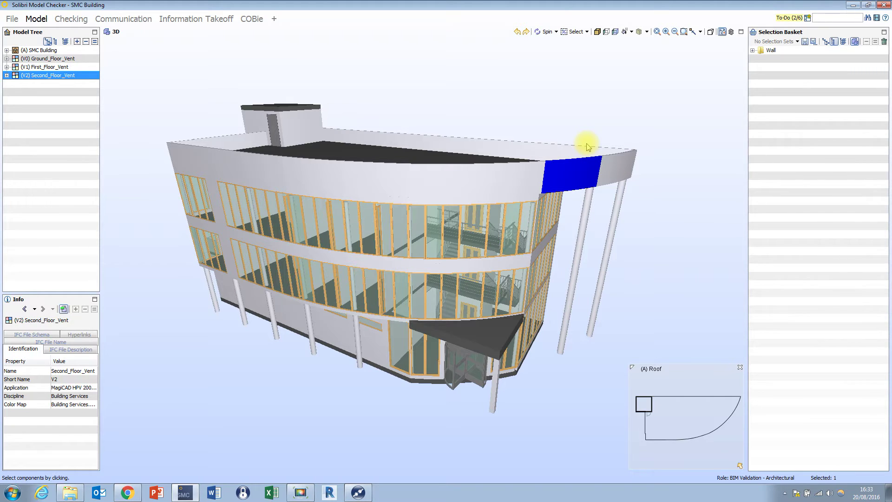
pyautogui.keyDown('ctrl'); pyautogui.click(589, 207); pyautogui.keyUp('ctrl')
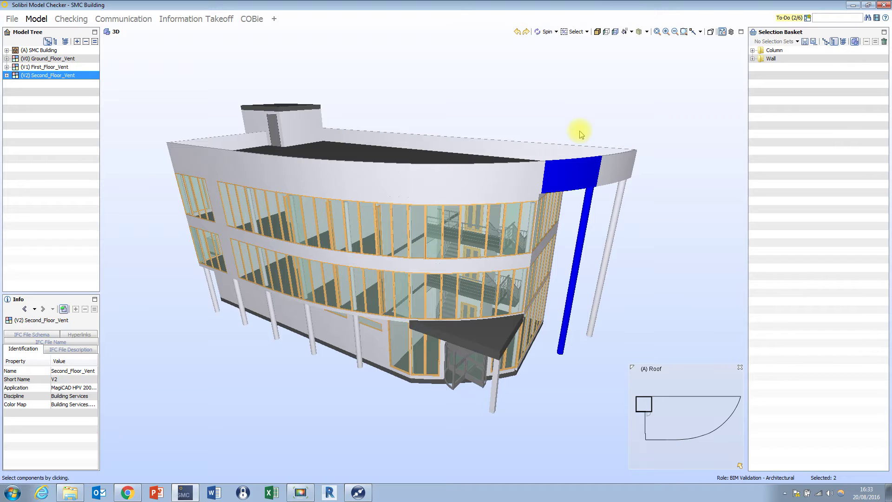
# - Add two window panels, the entrance canopy, the entrance door and the upper roof fascia to the selection
pyautogui.keyDown('ctrl'); pyautogui.click(454, 224); pyautogui.keyUp('ctrl')
pyautogui.keyDown('ctrl'); pyautogui.click(452, 292); pyautogui.keyUp('ctrl')
pyautogui.keyDown('ctrl'); pyautogui.click(477, 330); pyautogui.keyUp('ctrl')
pyautogui.keyDown('ctrl'); pyautogui.click(470, 364); pyautogui.keyUp('ctrl')
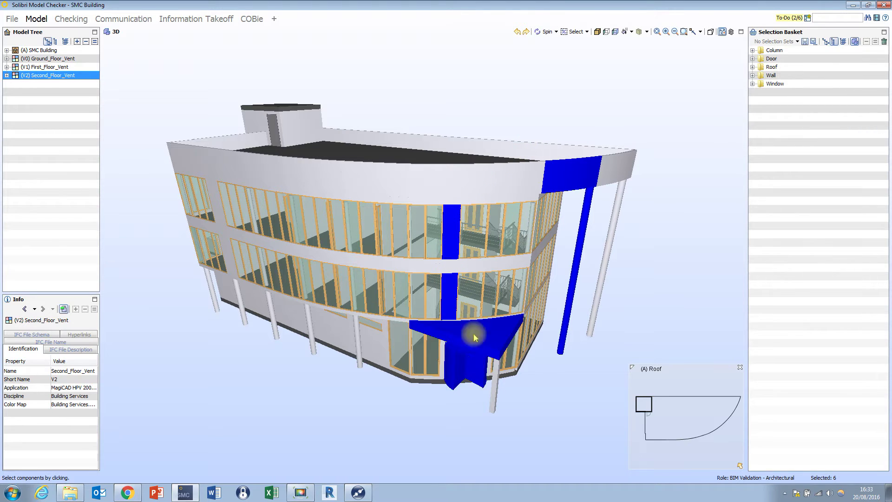
pyautogui.keyDown('ctrl'); pyautogui.click(450, 184); pyautogui.keyUp('ctrl')
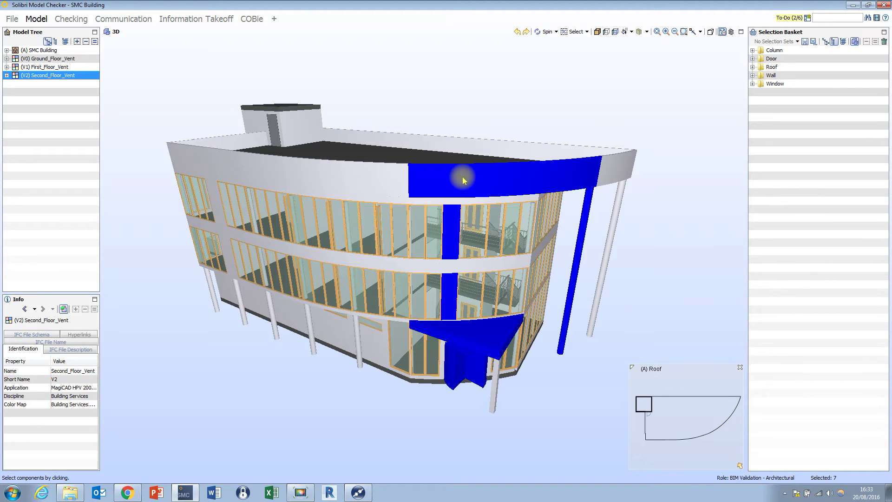
# - Deselect the door, canopy, lower column segment, window and part of the fascia, leaving Column and Wall
pyautogui.keyDown('ctrl'); pyautogui.click(462, 360); pyautogui.keyUp('ctrl')
pyautogui.keyDown('ctrl'); pyautogui.click(469, 332); pyautogui.keyUp('ctrl')
pyautogui.keyDown('ctrl'); pyautogui.click(449, 297); pyautogui.keyUp('ctrl')
pyautogui.keyDown('ctrl'); pyautogui.click(449, 240); pyautogui.keyUp('ctrl')
pyautogui.keyDown('ctrl'); pyautogui.click(427, 185); pyautogui.keyUp('ctrl')
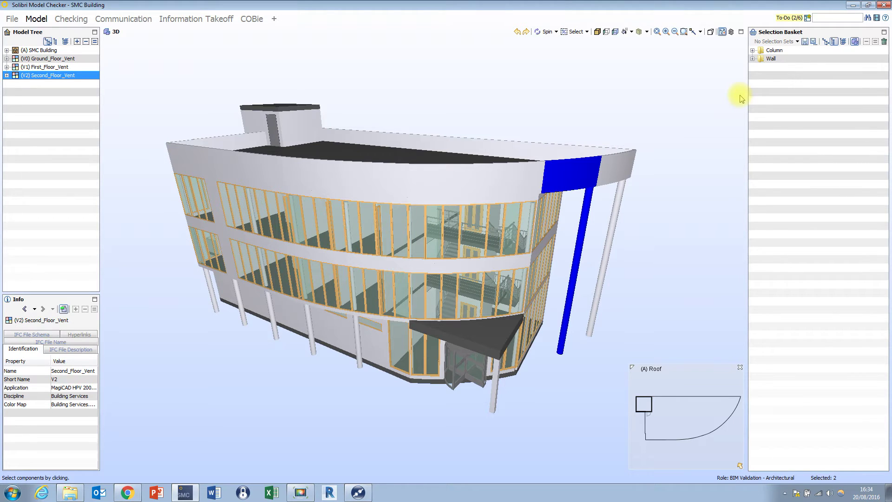
# - Add two more roof fascia segments, then show only the selection and the rest transparently
pyautogui.keyDown('ctrl'); pyautogui.click(530, 184); pyautogui.keyUp('ctrl')
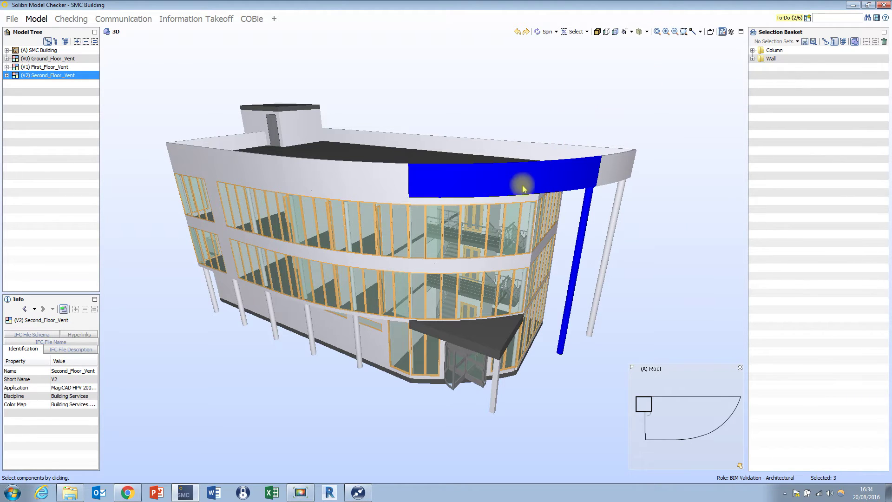
pyautogui.keyDown('ctrl'); pyautogui.click(388, 182); pyautogui.keyUp('ctrl')
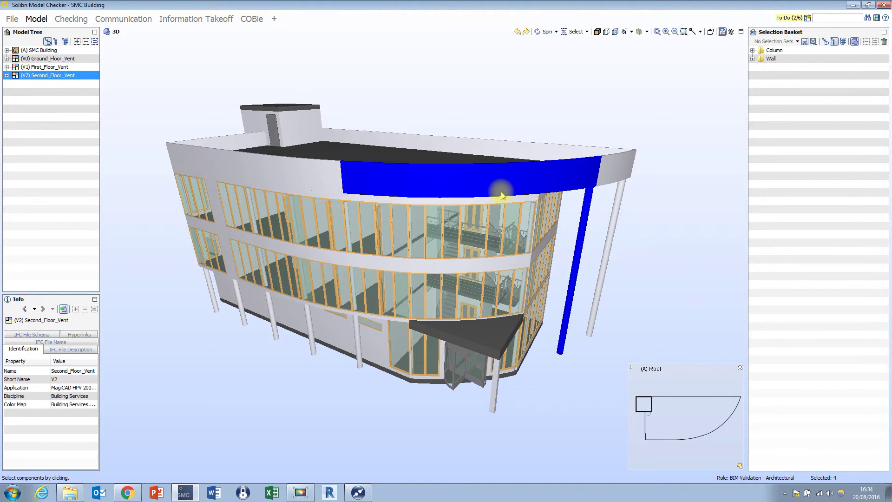
pyautogui.click(606, 32)
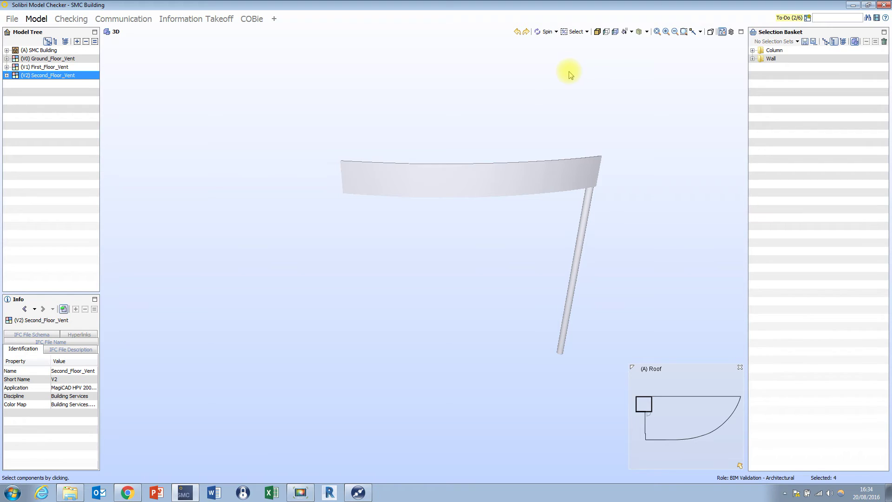
pyautogui.click(615, 32)
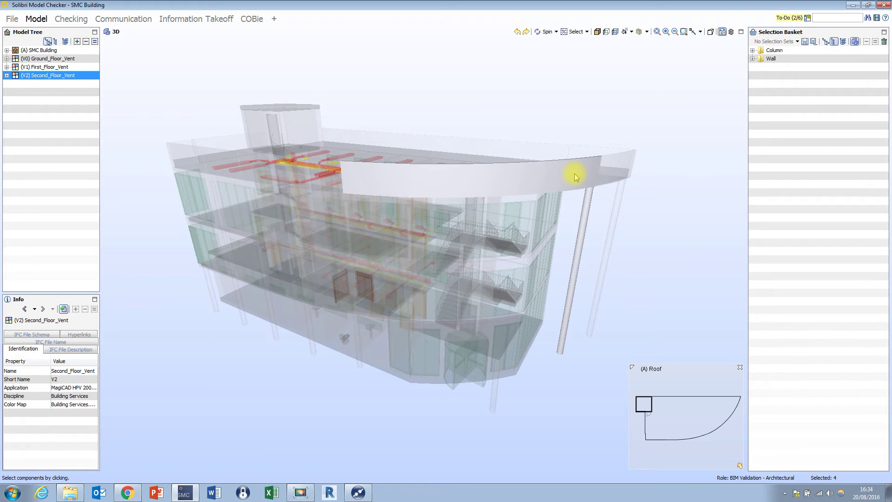
# - Restore the full building, isolate the roof band and column once more, then show everything again
pyautogui.click(597, 32)
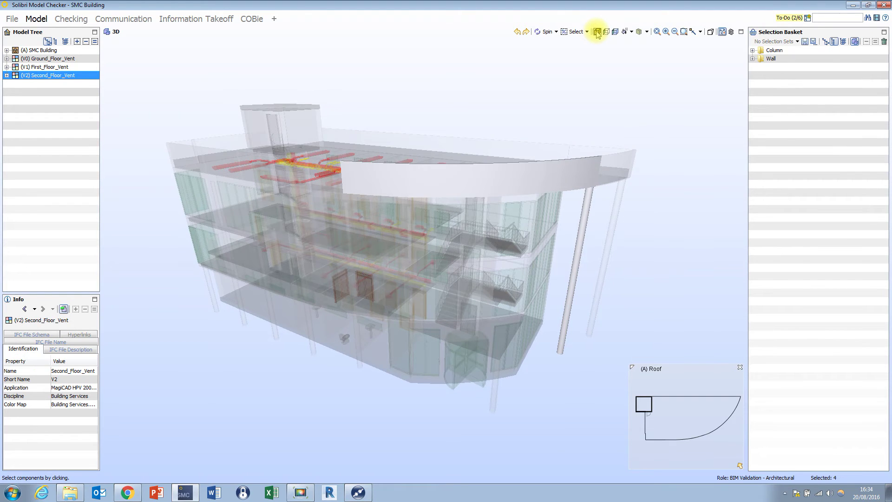
pyautogui.moveTo(540, 133); pyautogui.dragTo(559, 130)
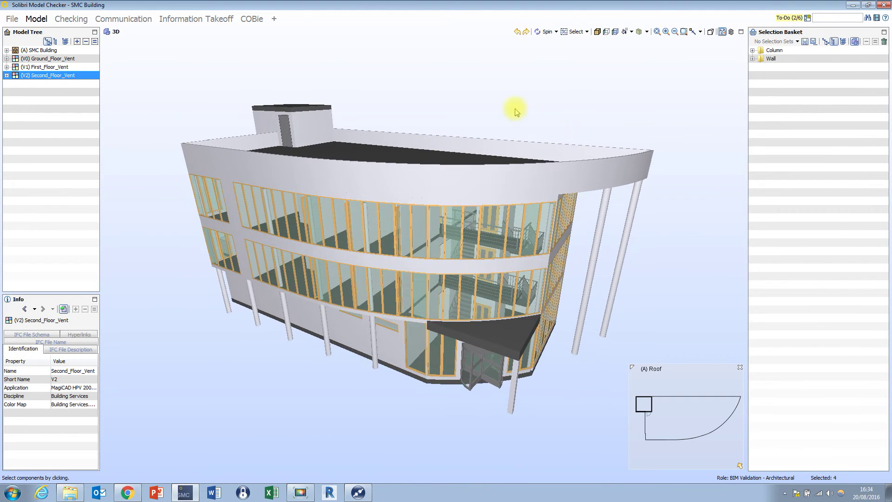
pyautogui.moveTo(513, 109); pyautogui.dragTo(534, 124)
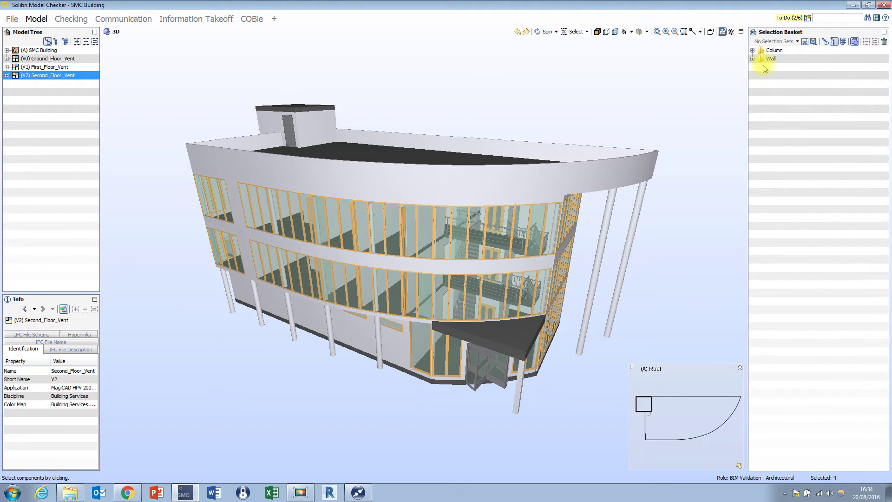
pyautogui.click(606, 32)
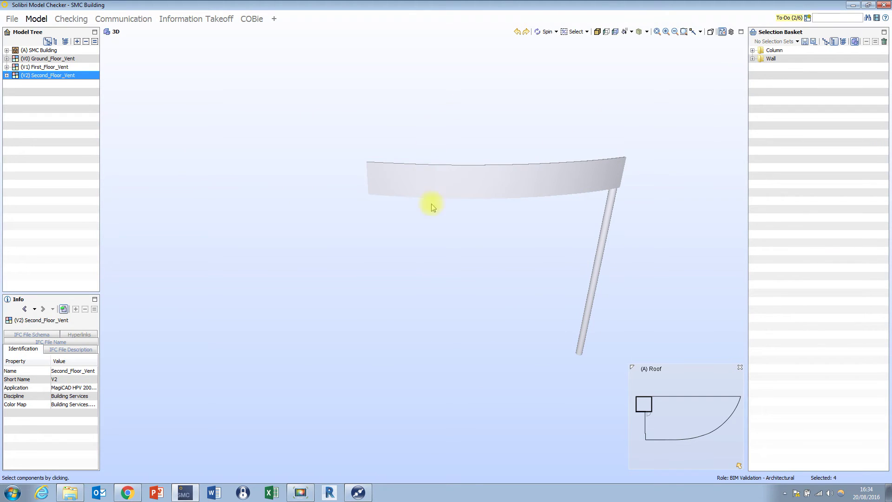
pyautogui.click(597, 31)
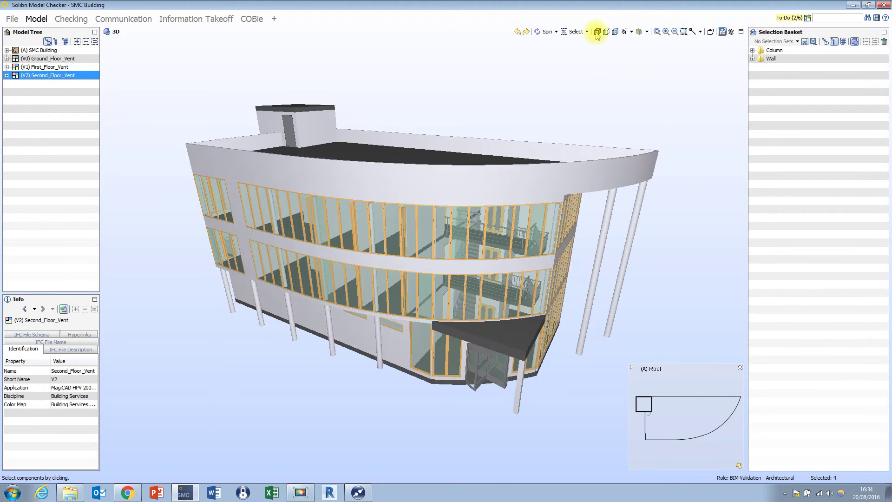
pyautogui.moveTo(470, 129); pyautogui.dragTo(518, 124)
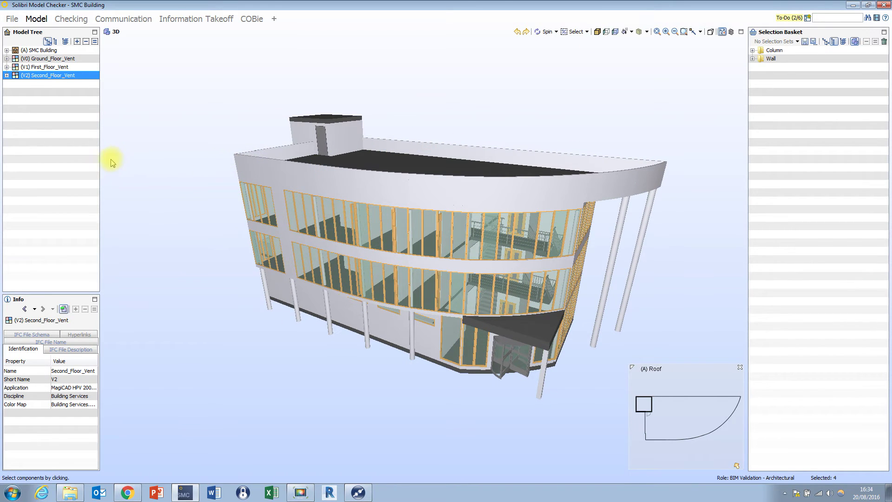
# - Widen the Model Tree panel and show only the selected roof band and column
pyautogui.moveTo(107, 161); pyautogui.dragTo(161, 161)
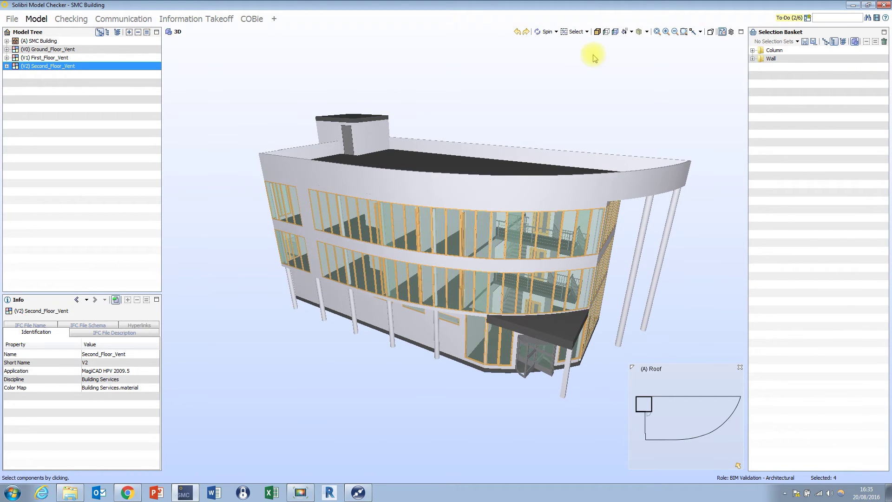
pyautogui.click(606, 32)
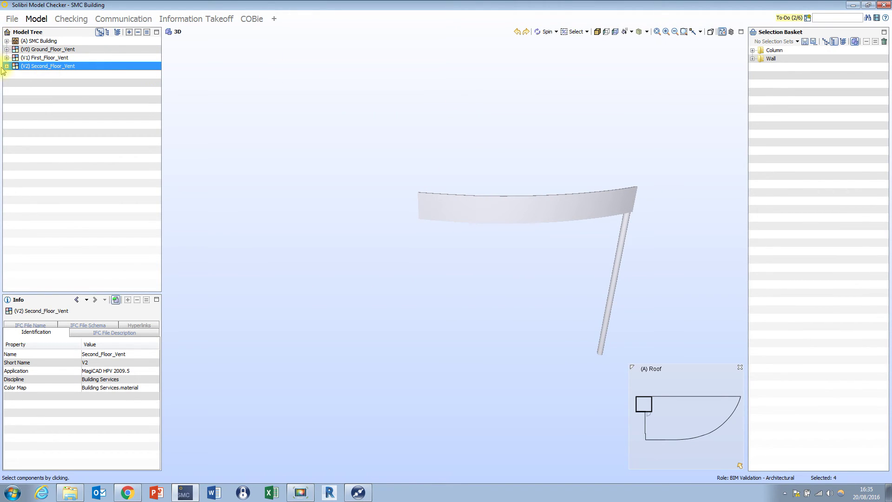
# - Show and select the Ground_Floor_Vent ducts, then add and hide the First_Floor_Vent ducts
pyautogui.click(42, 50)
pyautogui.click(129, 32)
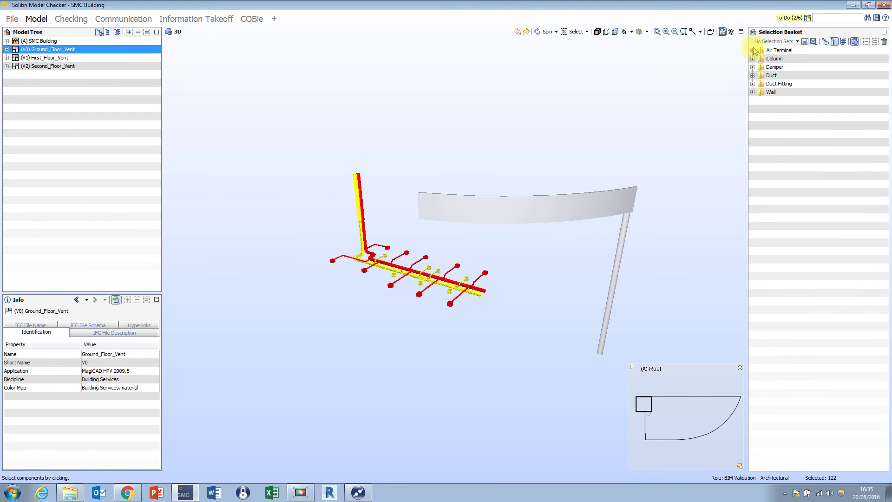
pyautogui.click(49, 59)
pyautogui.click(131, 33)
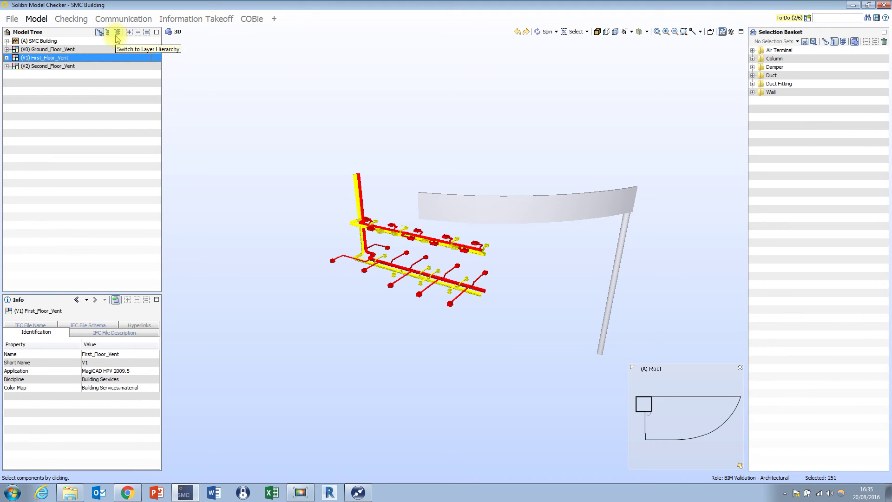
pyautogui.click(138, 33)
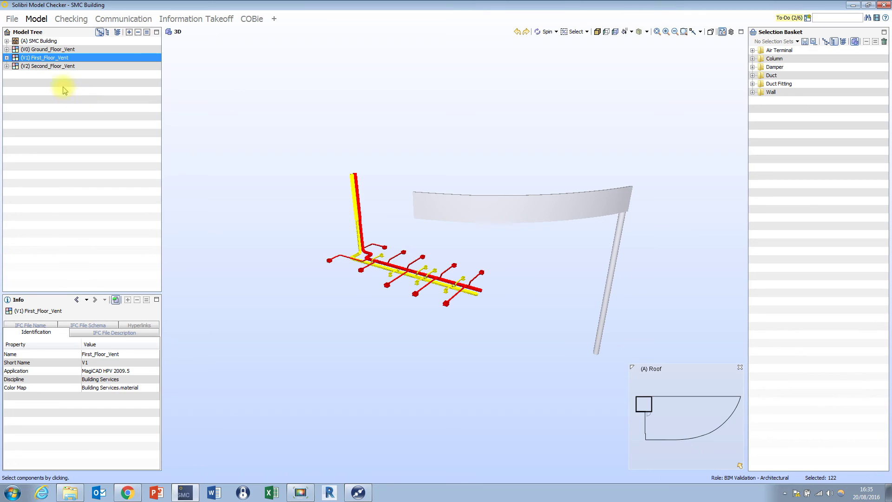
# - Select only the Second_Floor_Vent ducts, then show the whole building around them
pyautogui.click(55, 67)
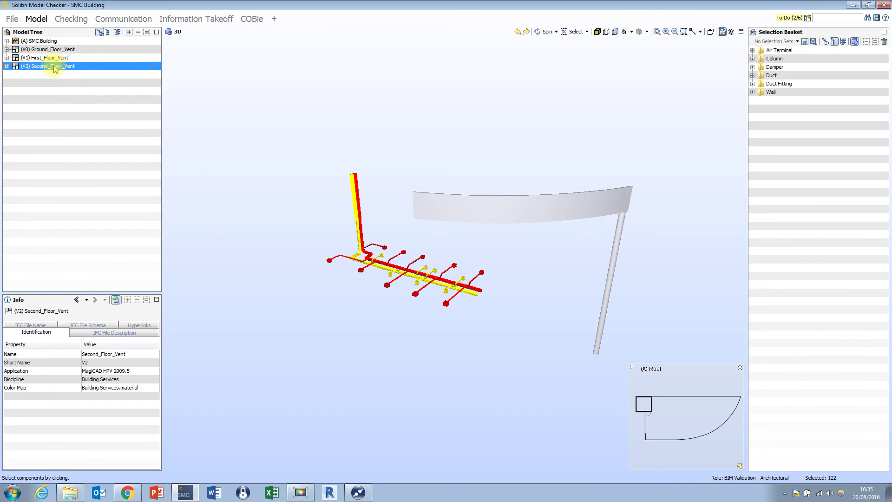
pyautogui.click(146, 32)
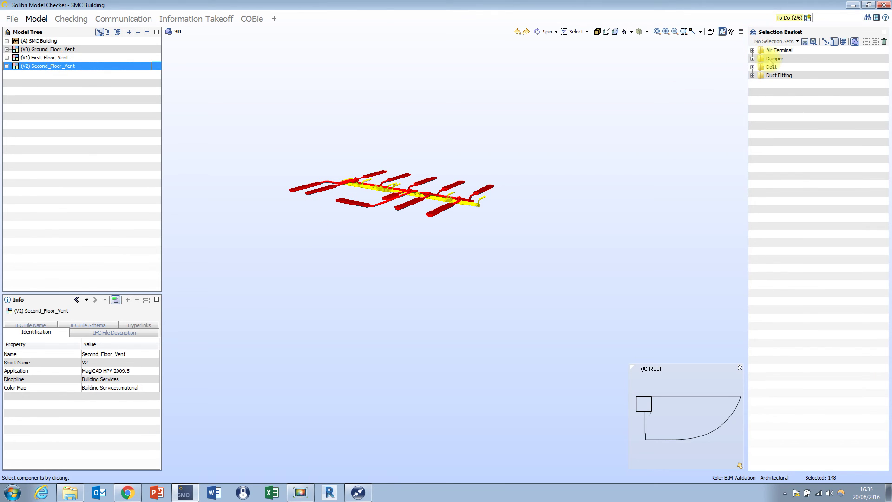
pyautogui.click(597, 31)
pyautogui.moveTo(550, 76); pyautogui.dragTo(478, 215)
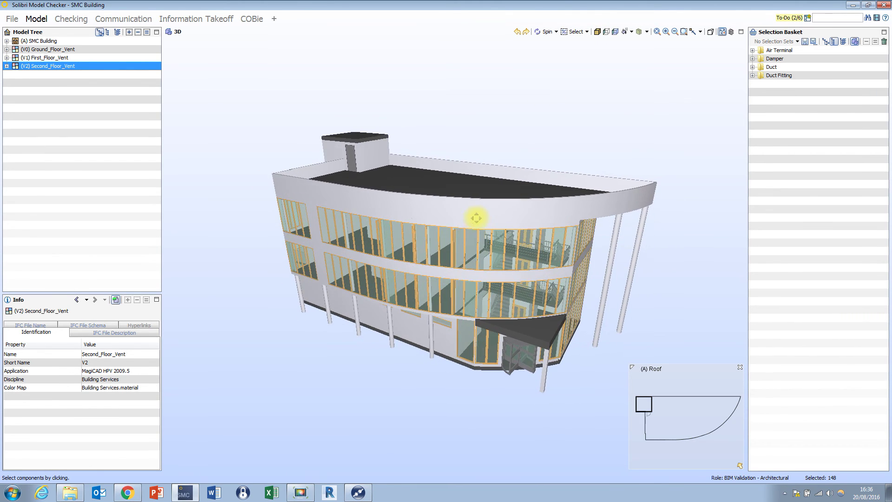
# - Use Selection Basket > Set to Selection Basket from the 3D view's context menu to hold all 729 components
pyautogui.rightClick(506, 134)
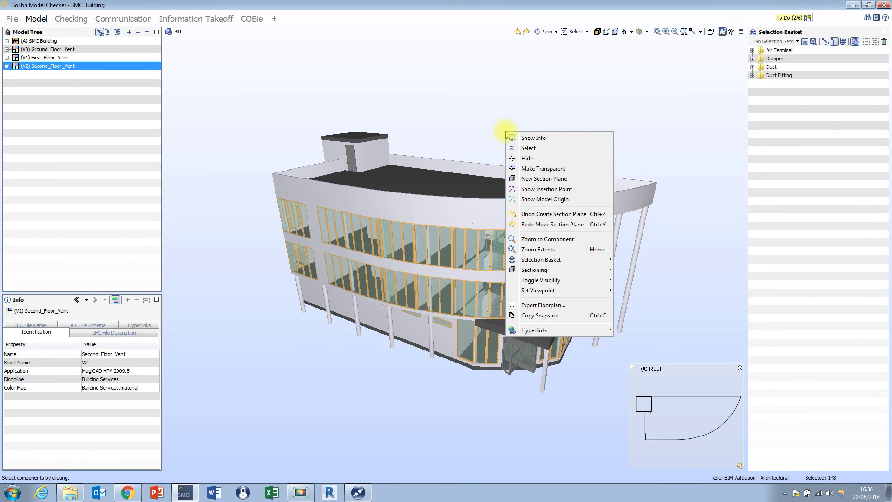
pyautogui.moveTo(541, 261)
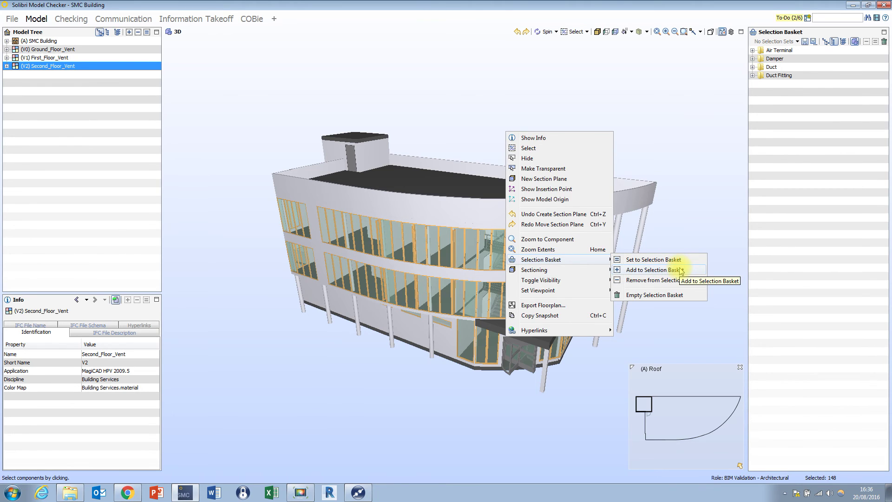
pyautogui.click(656, 263)
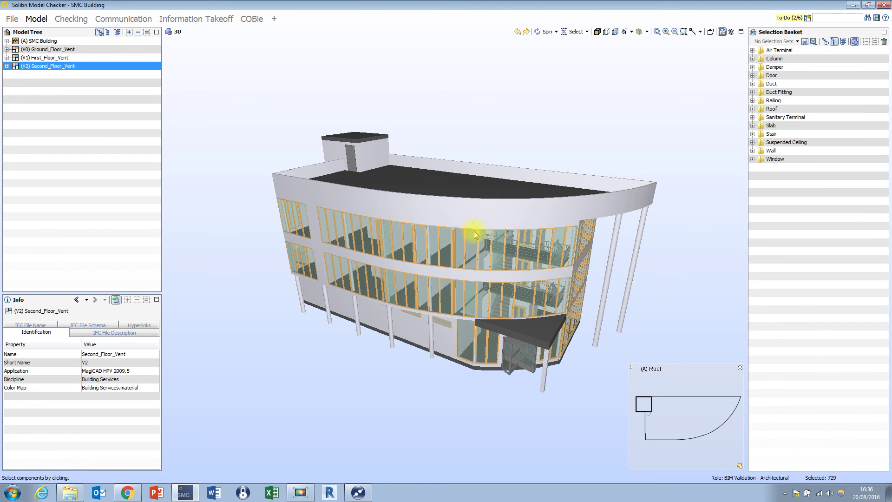